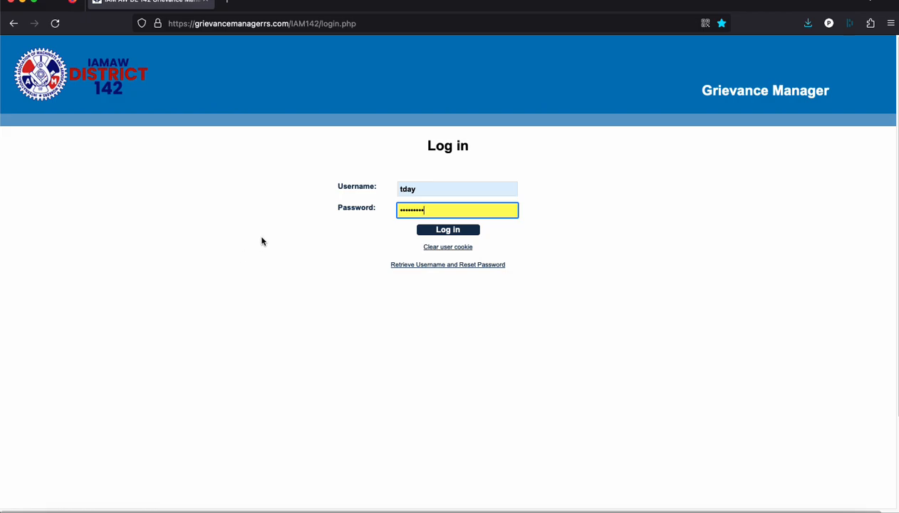
Sign in to Grievance Manager with the entered username and password
click(457, 230)
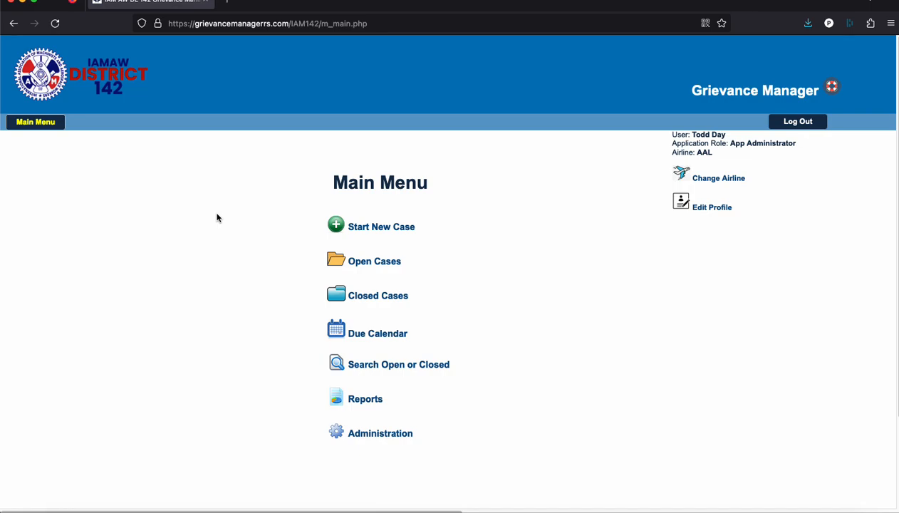
Start a new grievance case and scroll through its blank Grievant form
click(381, 228)
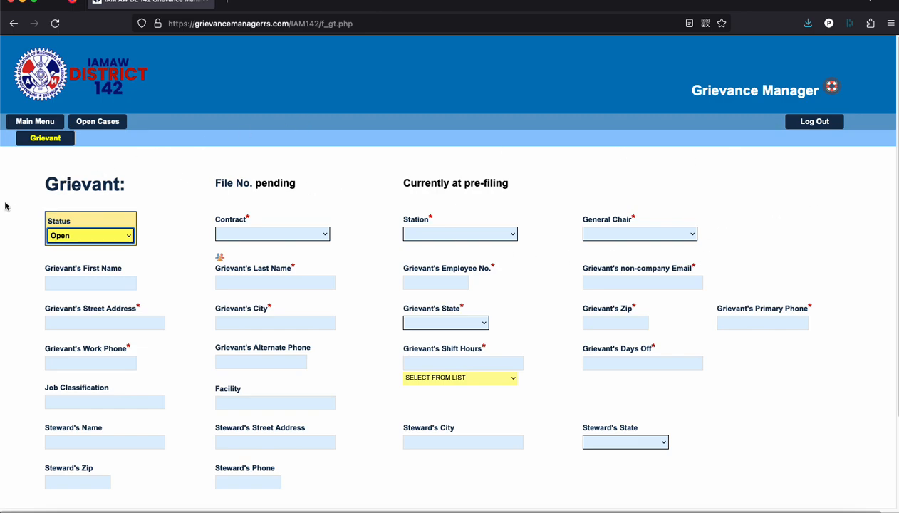
scroll(8, 205, down, 2)
scroll(9, 205, down, 3)
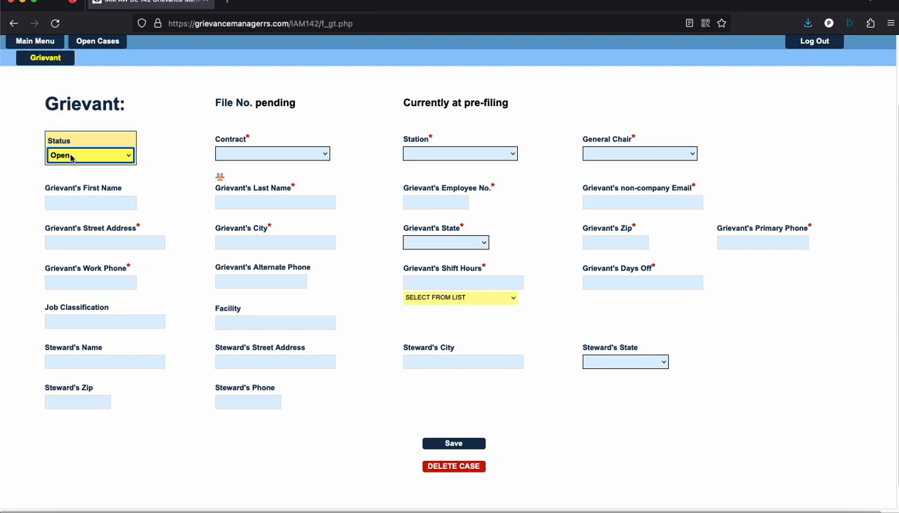
scroll(72, 158, up, 1)
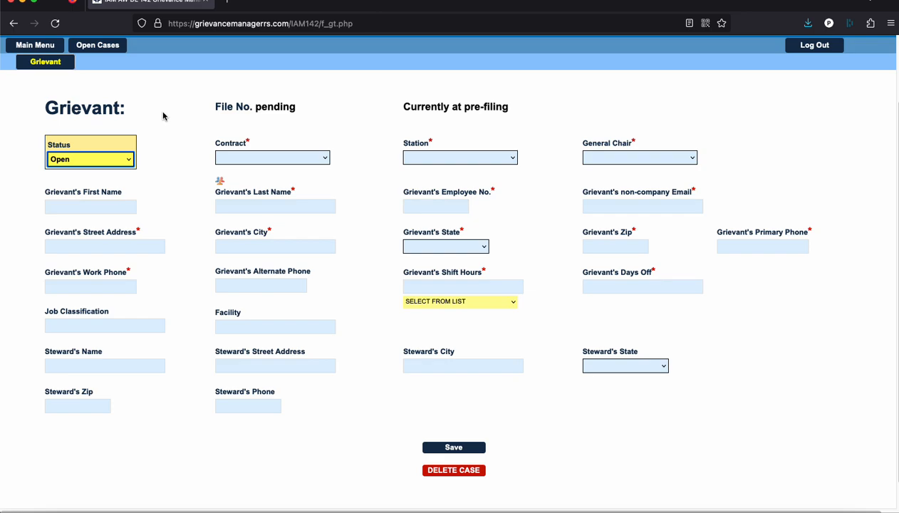
Step through the Contract, Station and General Chair fields and look over the case status options
key(Tab)
key(Tab)
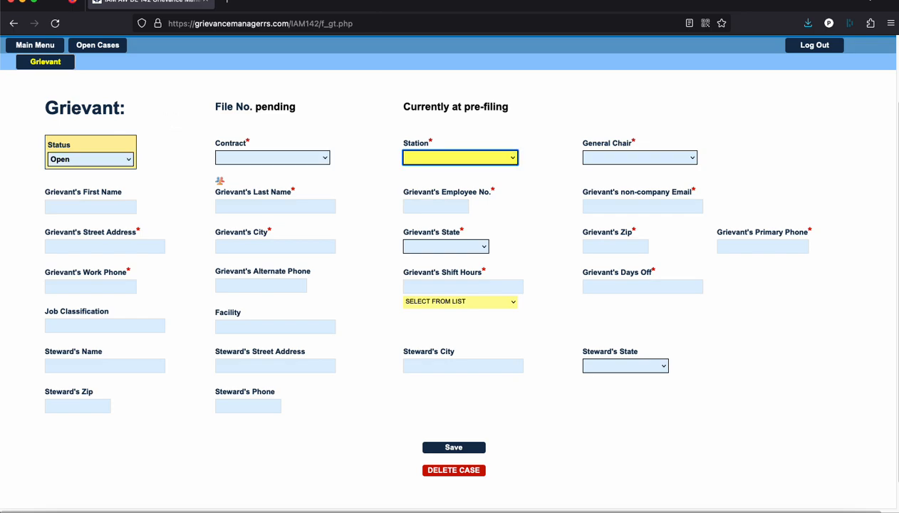
key(Tab)
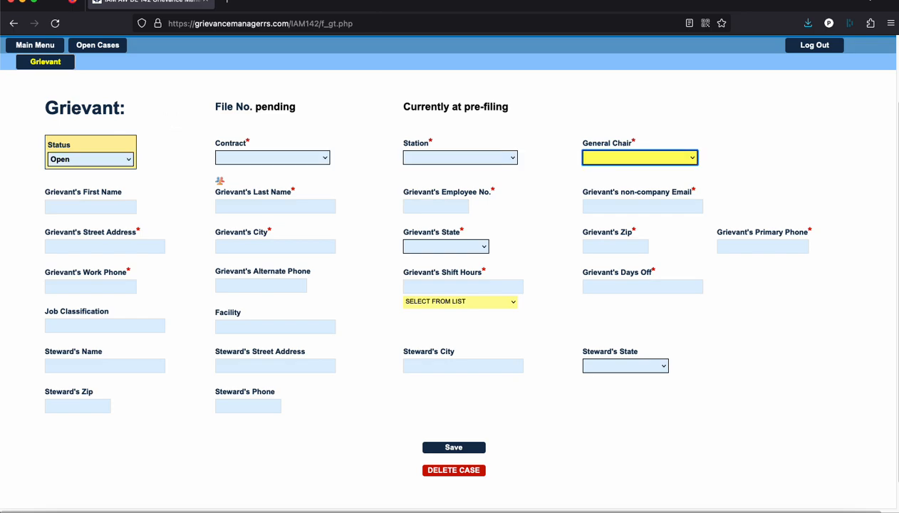
key(Tab)
key(Tab)
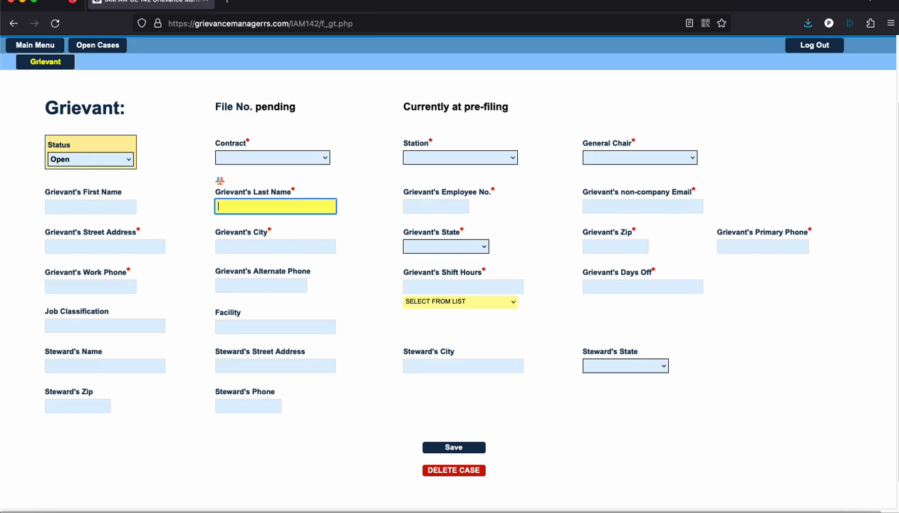
key(Tab)
key(Tab)
key(Tab)
key(Tab)
key(Tab)
key(Tab)
key(Tab)
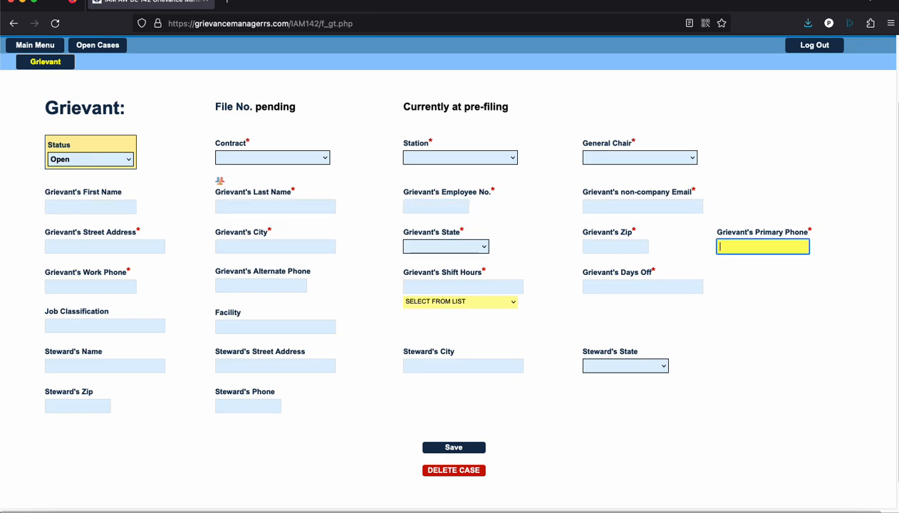
click(93, 145)
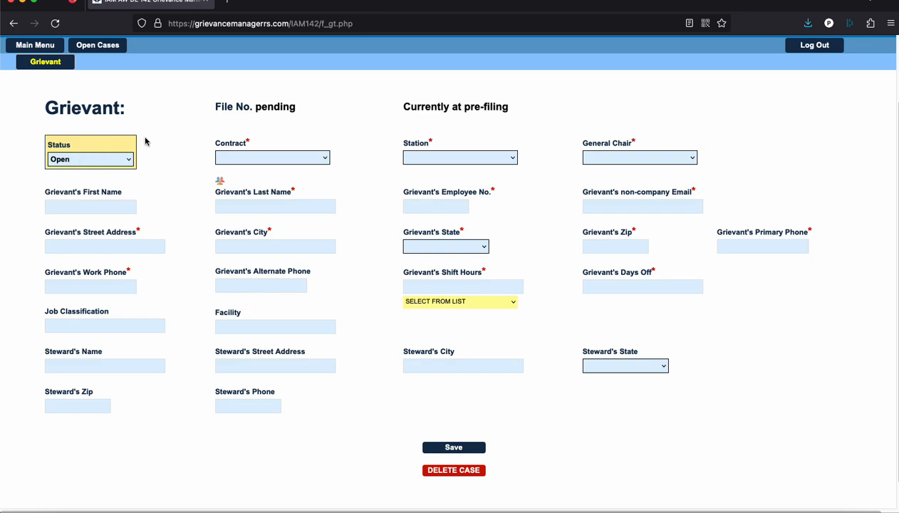
click(61, 162)
Set the case's contract to AAL / Mechanic & Related
click(189, 119)
click(231, 159)
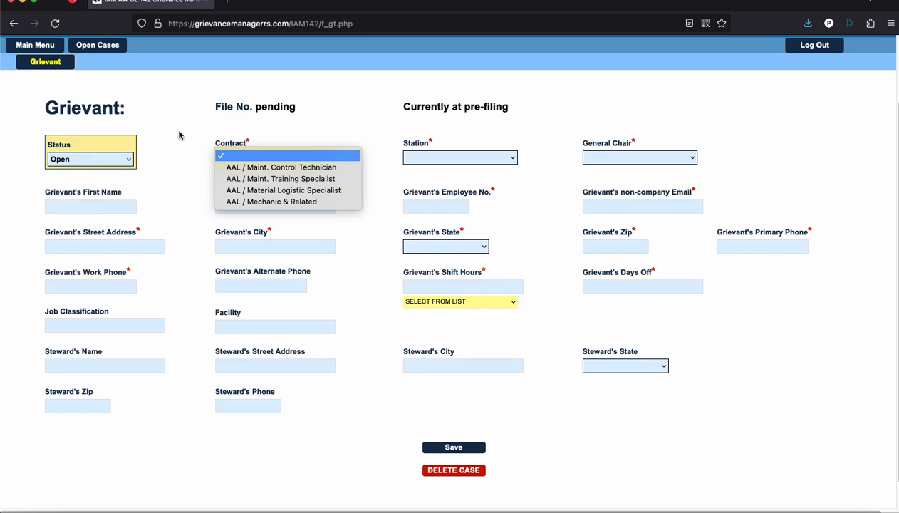
click(284, 202)
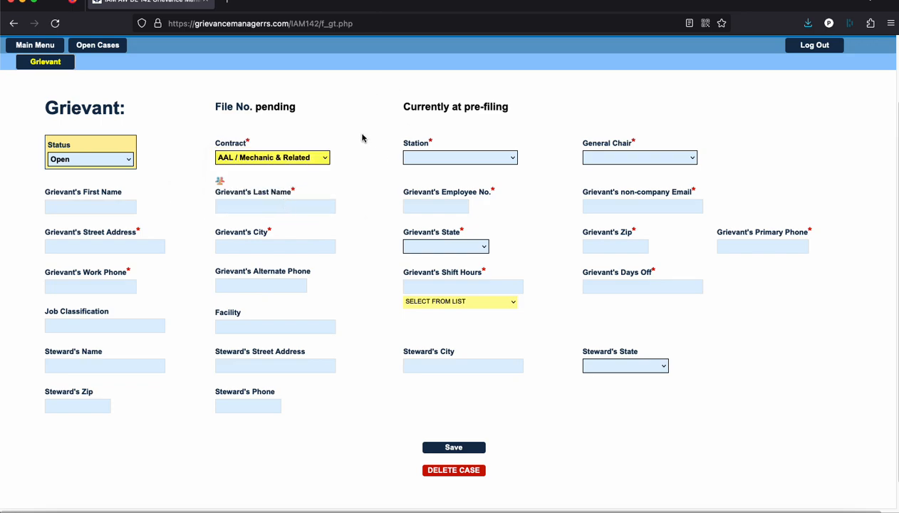
Set the station to PHX and choose the case's General Chair
click(499, 158)
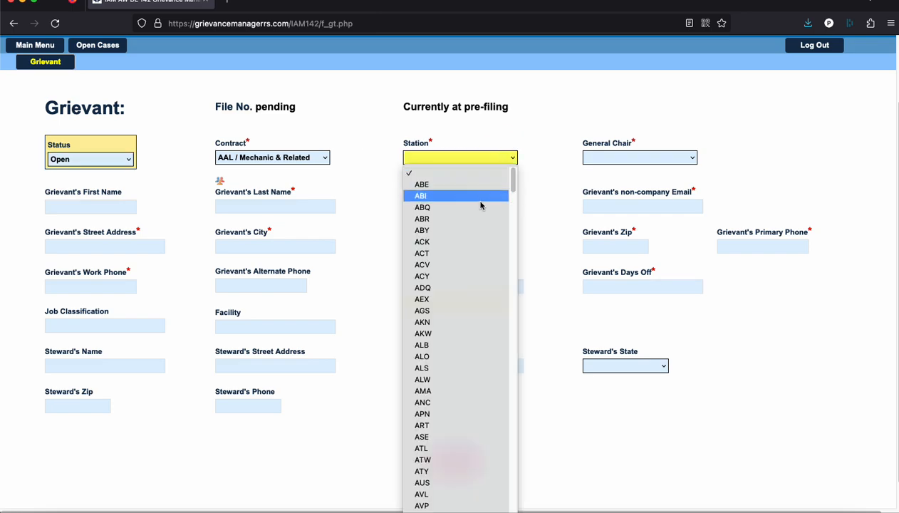
scroll(457, 312, down, 15)
scroll(457, 314, down, 20)
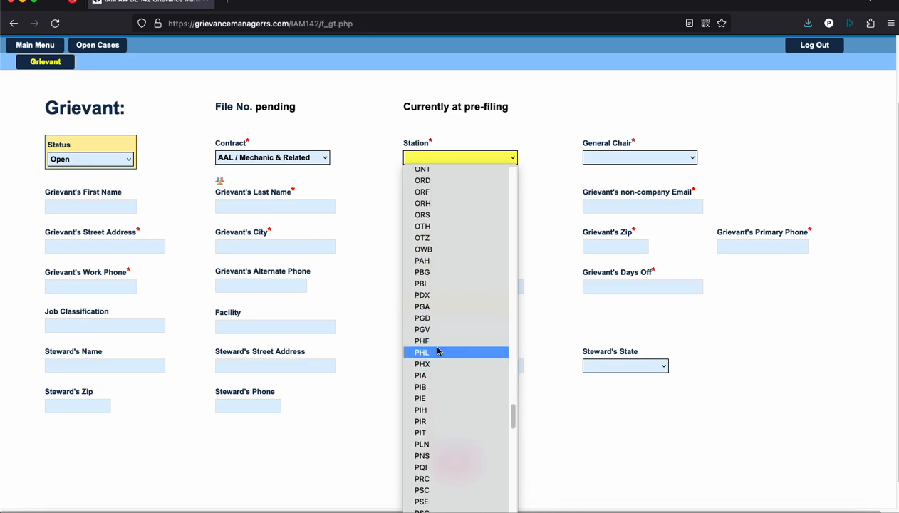
scroll(440, 342, up, 1)
click(427, 369)
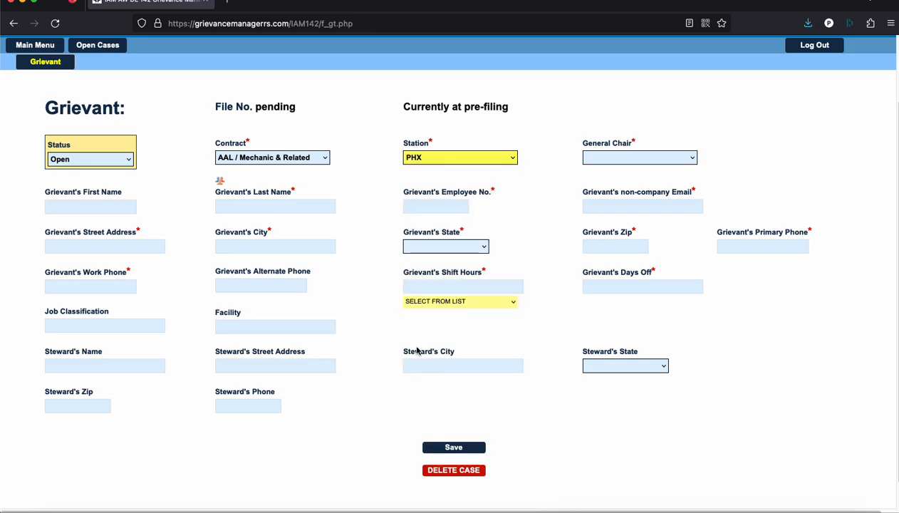
key(Tab)
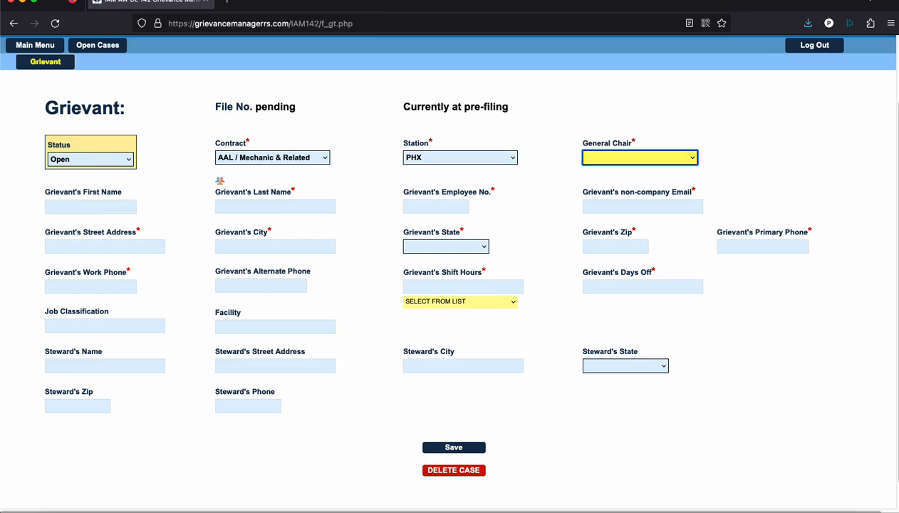
click(678, 157)
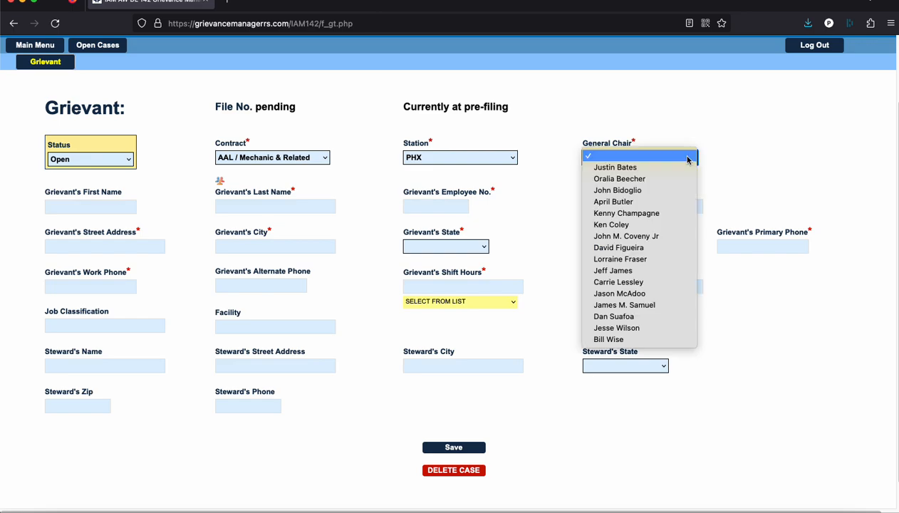
click(631, 274)
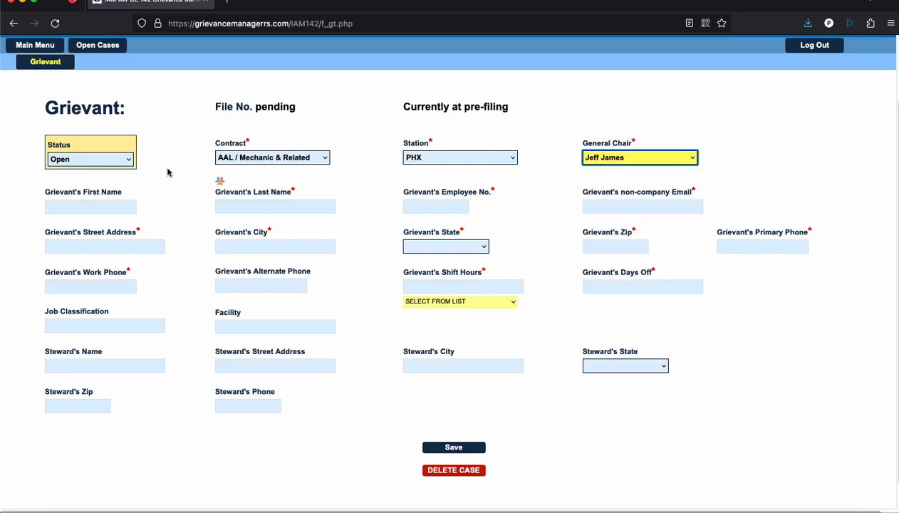
Type the grievant's first name, last name, employee number and personal e-mail into their fields
key(Tab)
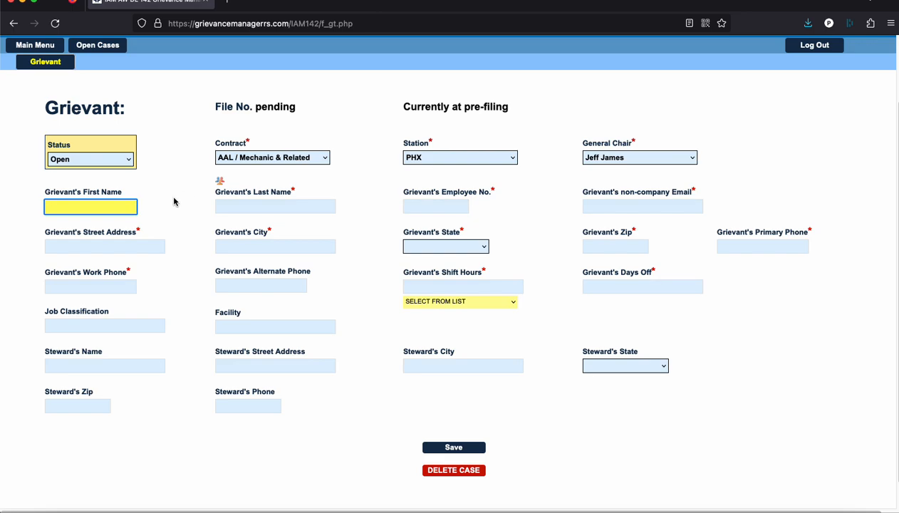
text(Joe)
key(Tab)
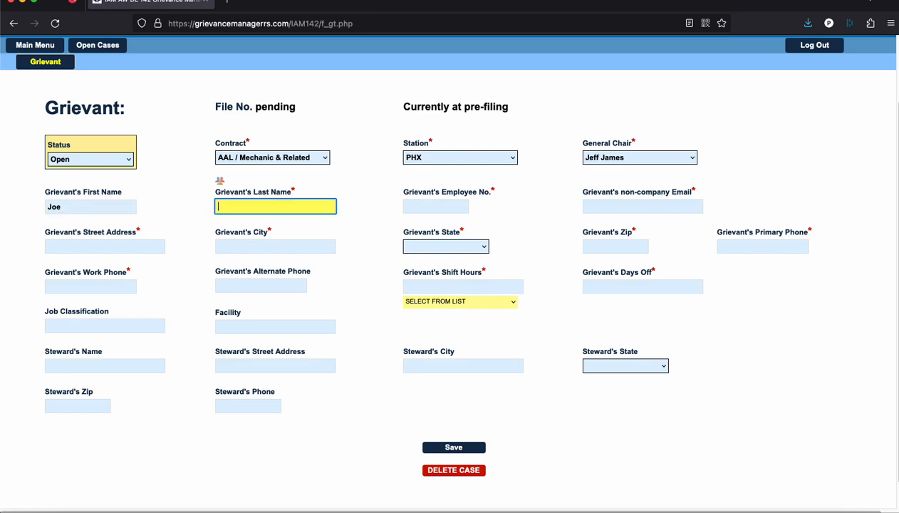
text(Smith)
key(Tab)
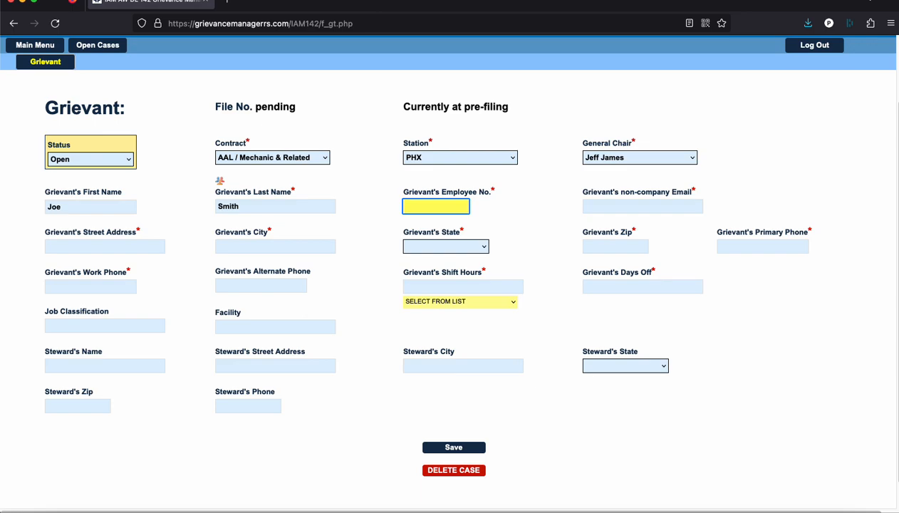
text(012345)
key(Tab)
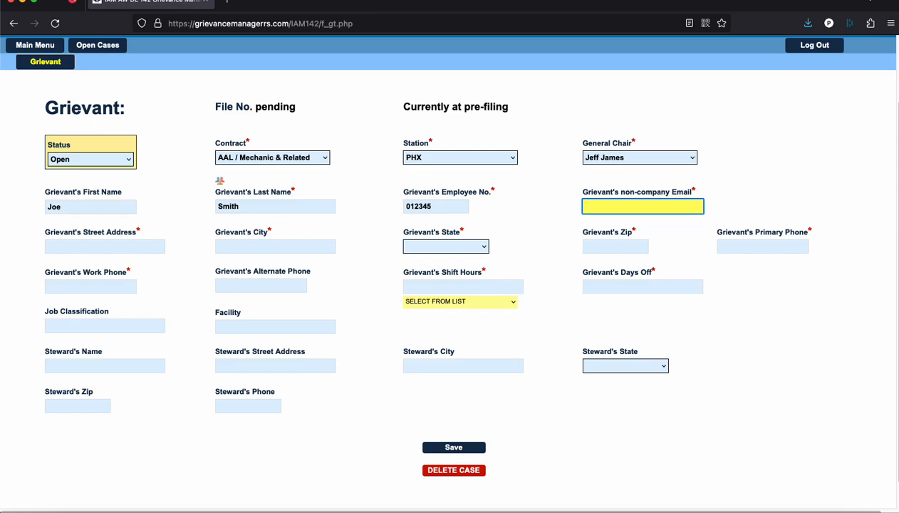
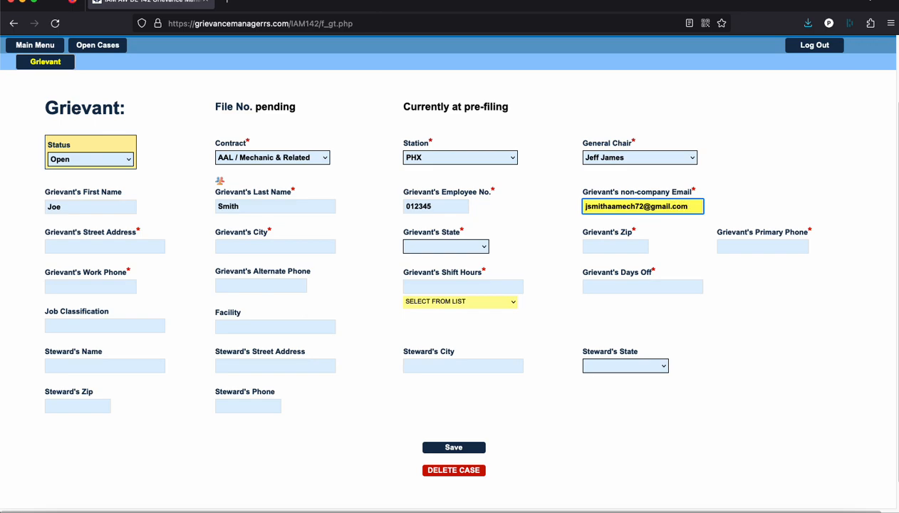
key(Tab)
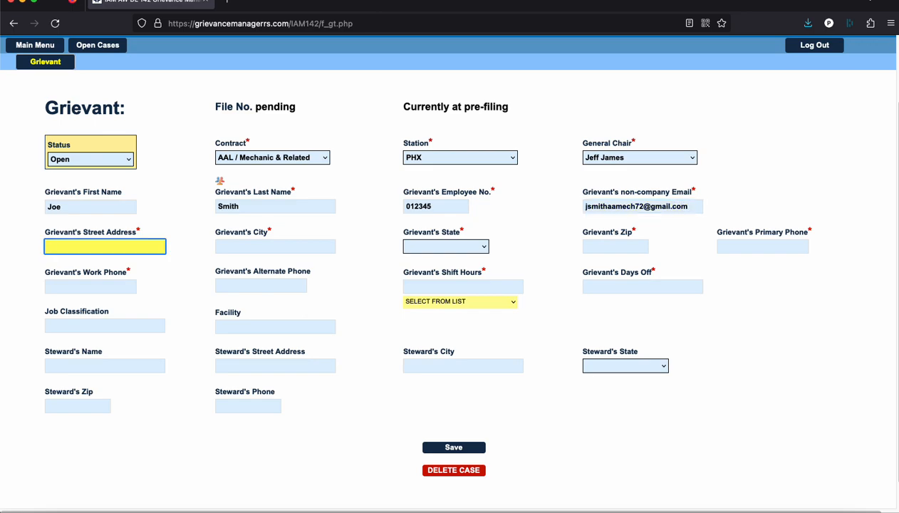
Enter the grievant's street address, Phoenix as the city and Arizona as the state
text(123 Main St)
key(Tab)
text(Phoenix)
key(Tab)
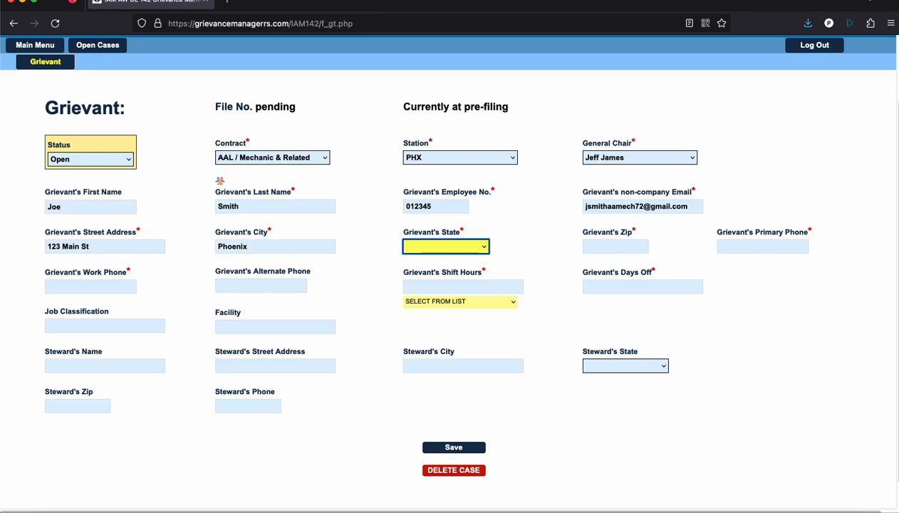
click(485, 246)
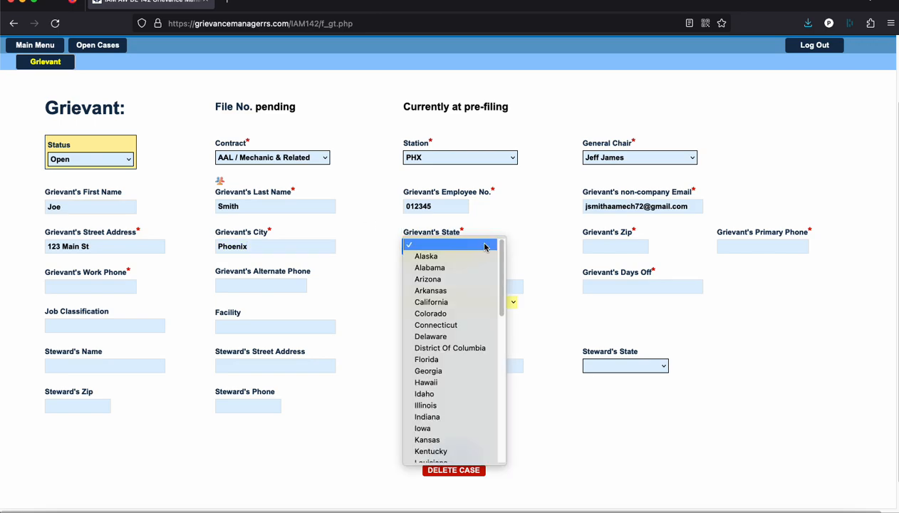
click(430, 278)
key(Tab)
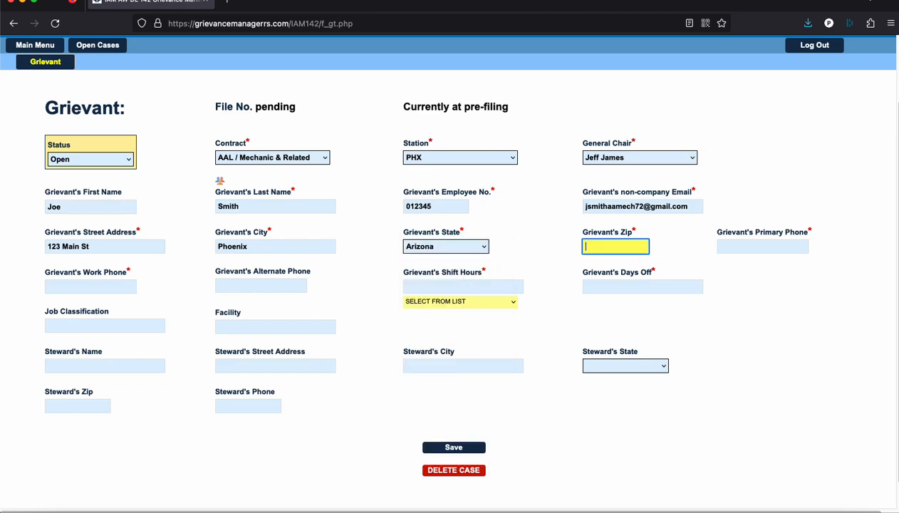
Finish the grievant's zip code, then enter the primary and work phone numbers, removing a stray digit
text(85044)
key(Tab)
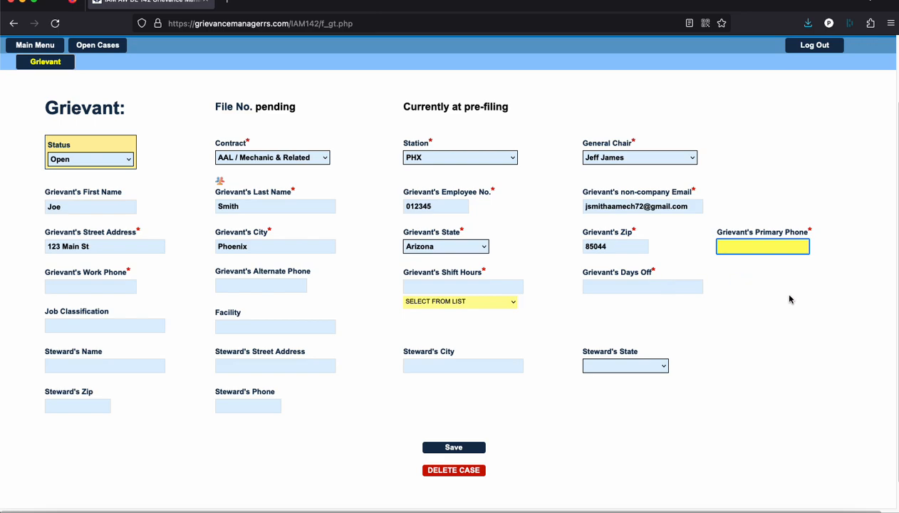
text(555-123-1234)
key(Tab)
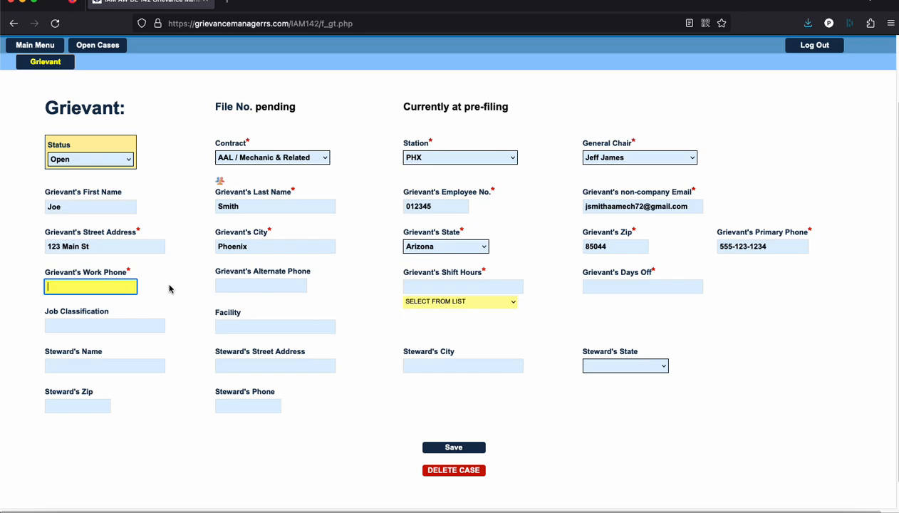
text(555-)
text(123-23)
text(456)
key(BackSpace)
key(Tab)
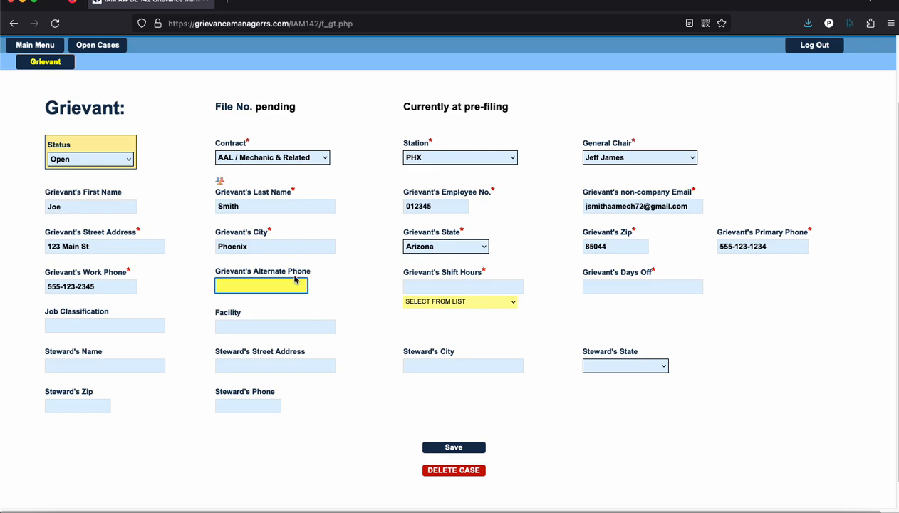
key(Tab)
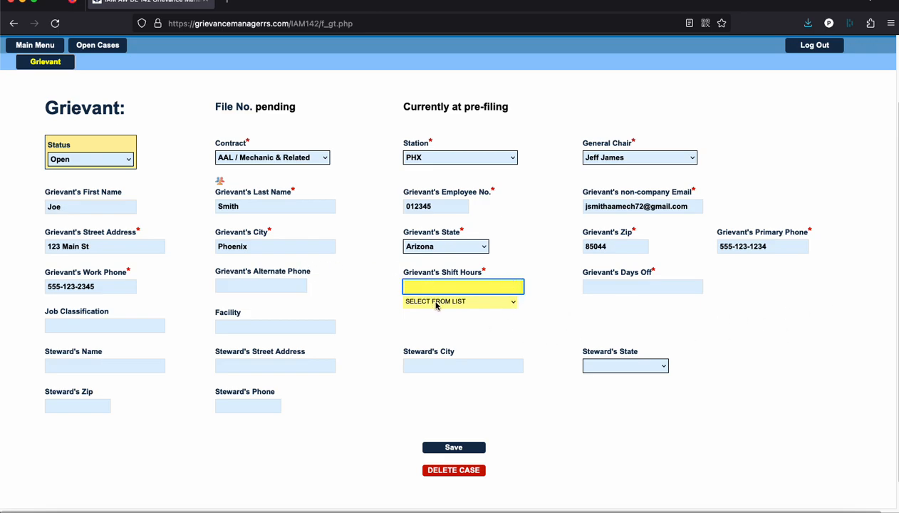
Set shift to Day shift, days off Sun/Mon, job Crew Chief AMT and facility PHX Hangar
click(512, 304)
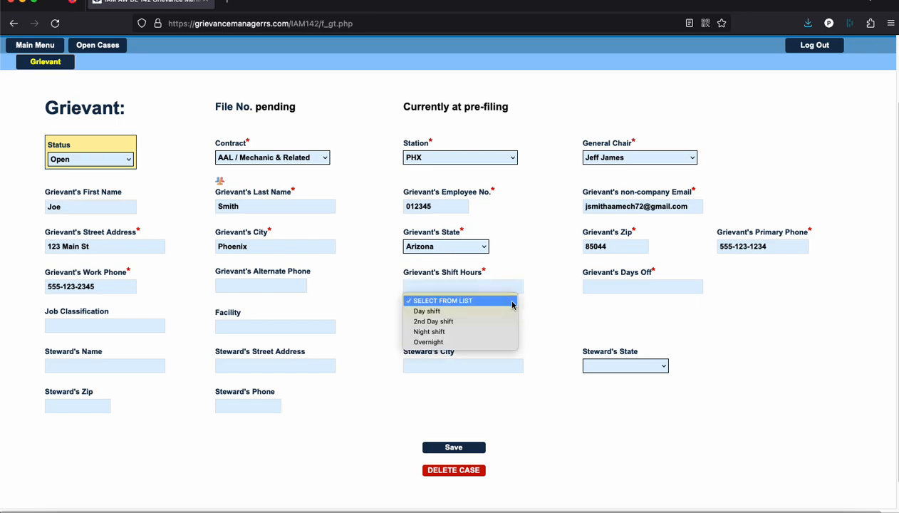
click(460, 311)
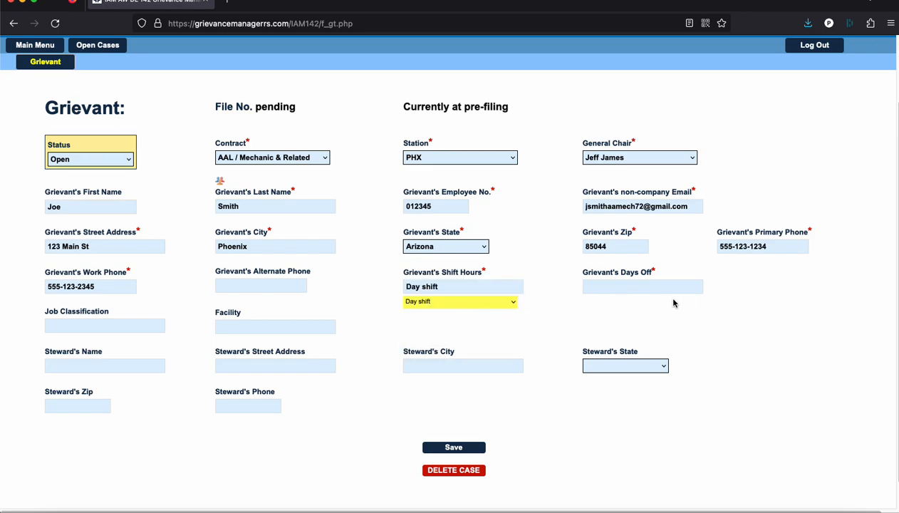
key(Tab)
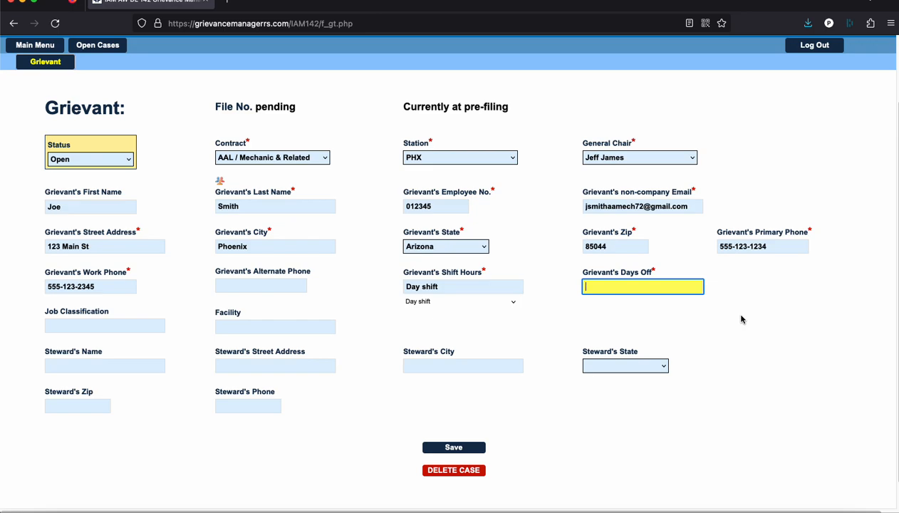
text(Sun/Mon)
key(Tab)
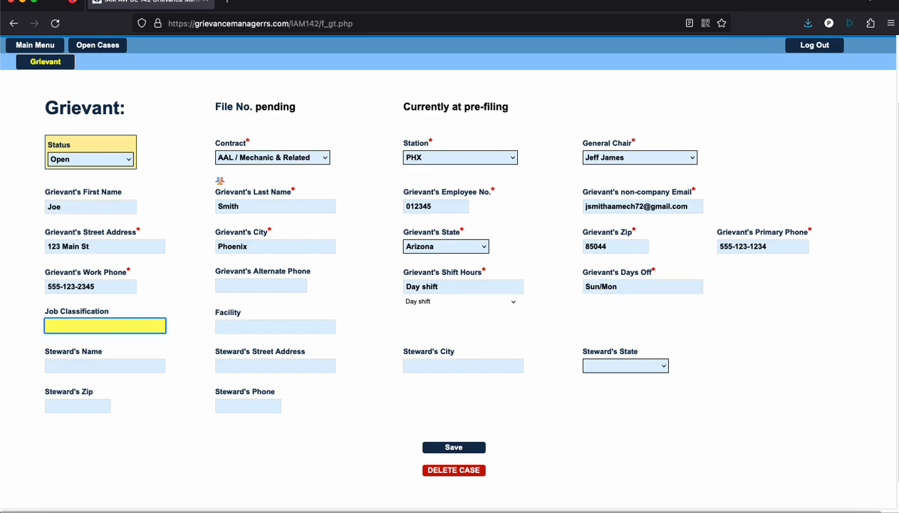
text(Crew Chief AMT)
key(Tab)
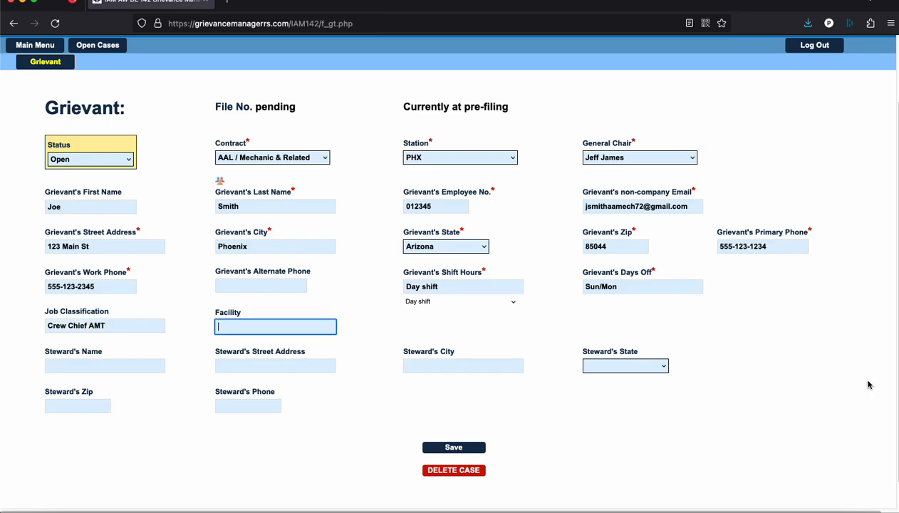
text(PhX Hangar)
Enter the steward's name, street address and Phoenix as the city
key(Tab)
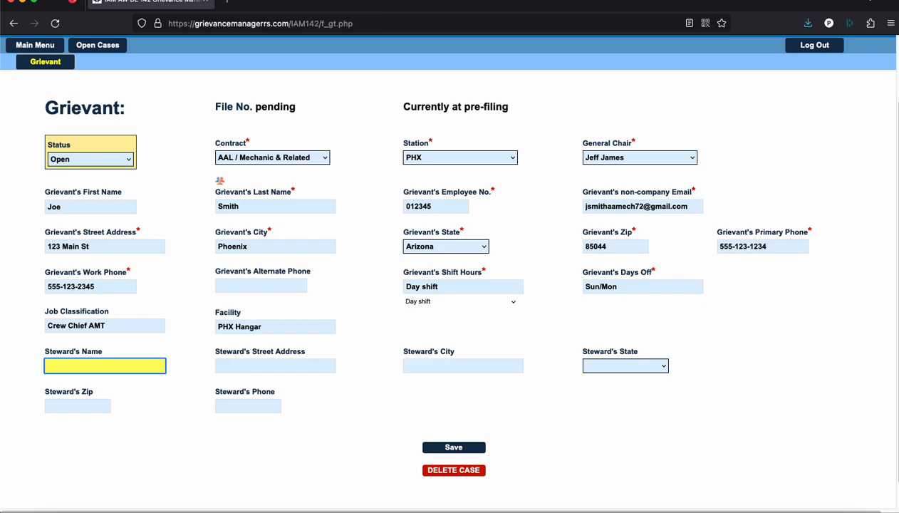
key(Tab)
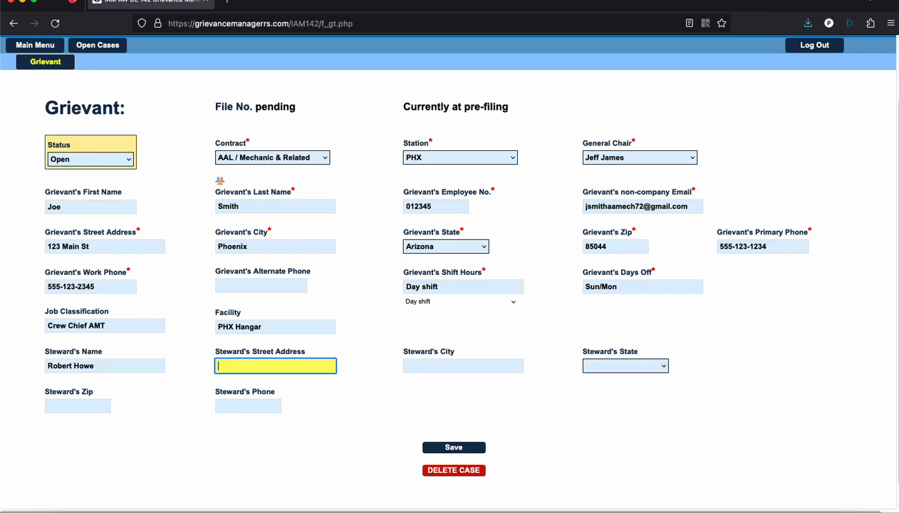
key(Tab)
text(Ph)
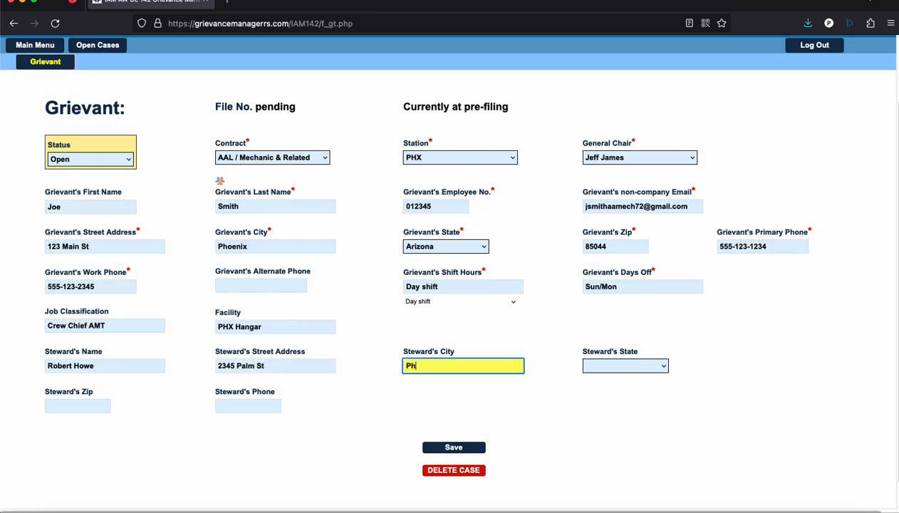
text(oenix)
Set the steward's state to Arizona and enter the steward's zip code and phone number
key(Tab)
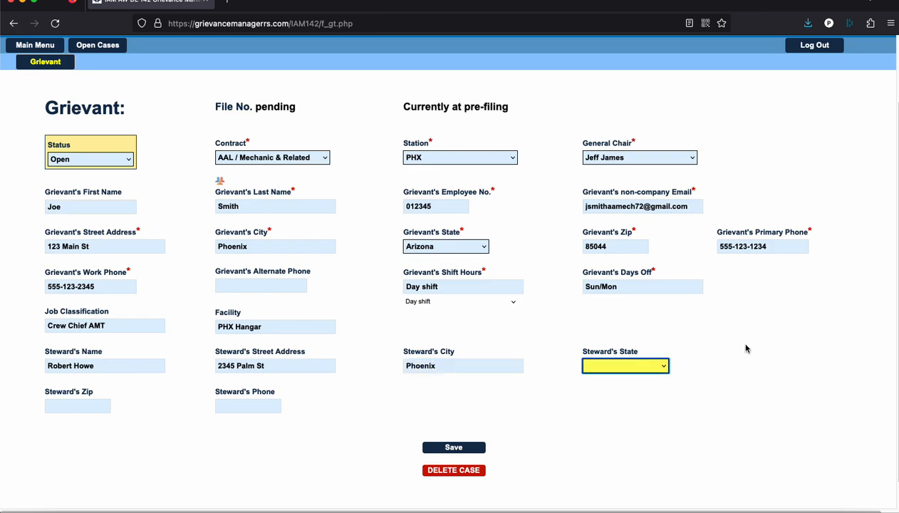
click(663, 368)
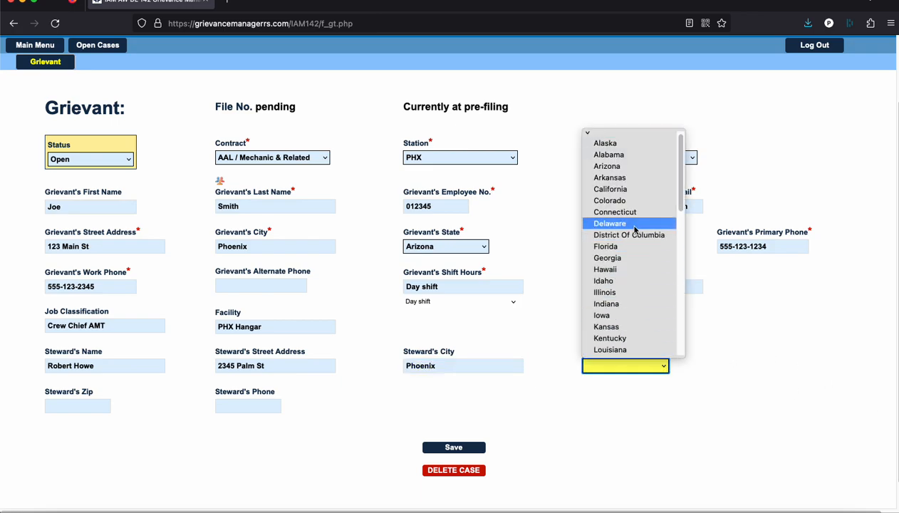
click(627, 168)
key(Tab)
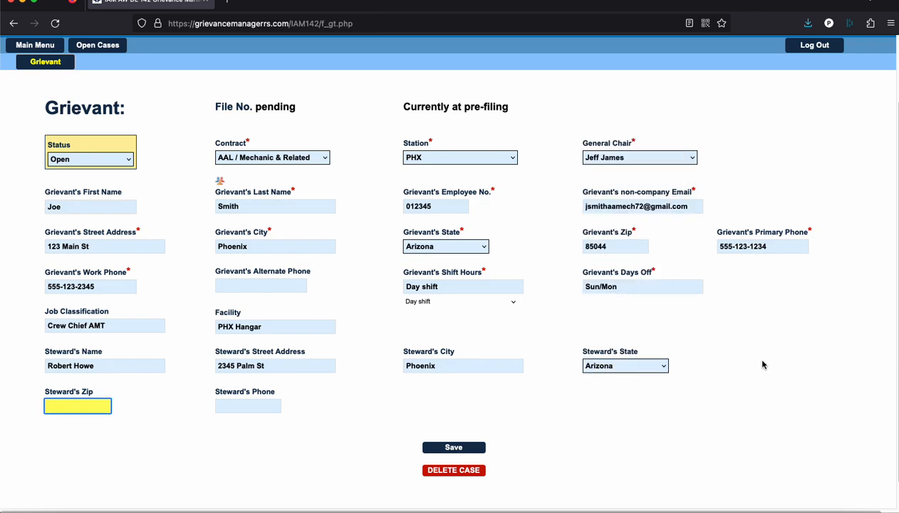
text(85044)
key(Tab)
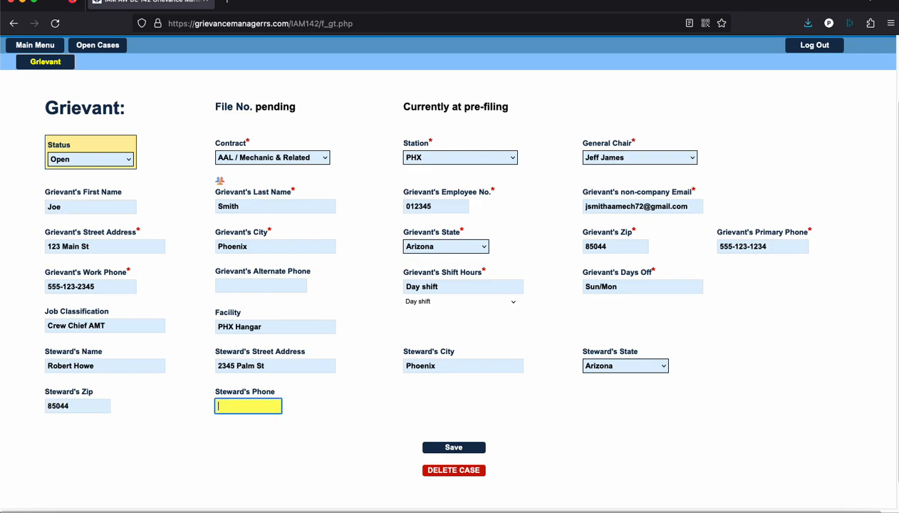
text(555-999-0101)
Save the new case and review the form, now filed as AAL/M&R/PHX-0006
click(461, 448)
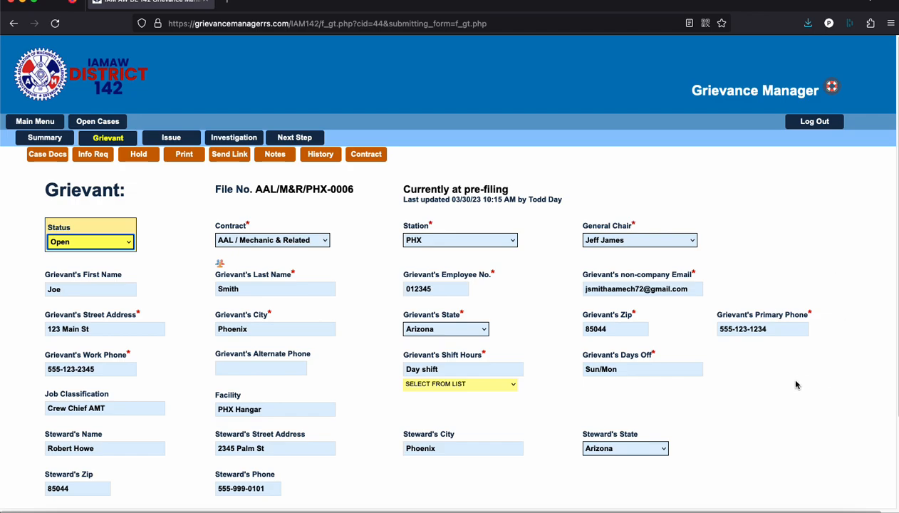
scroll(774, 387, down, 2)
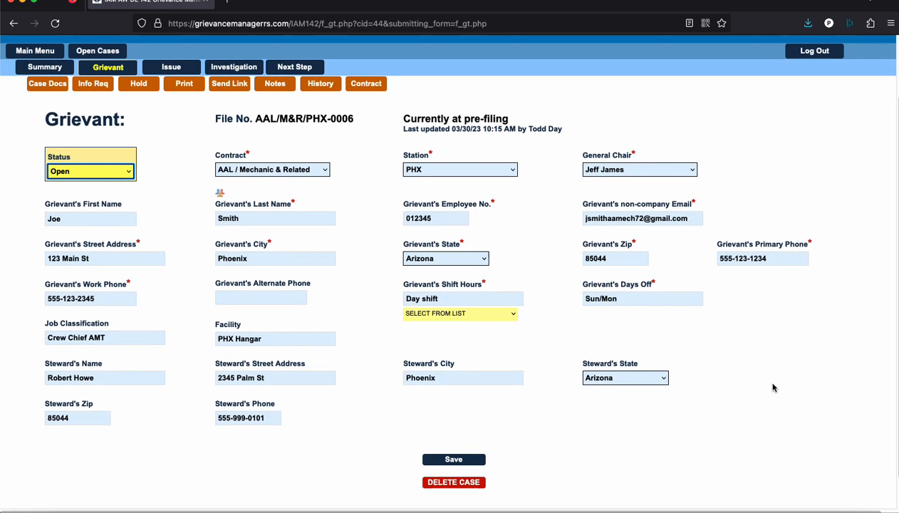
scroll(773, 387, up, 1)
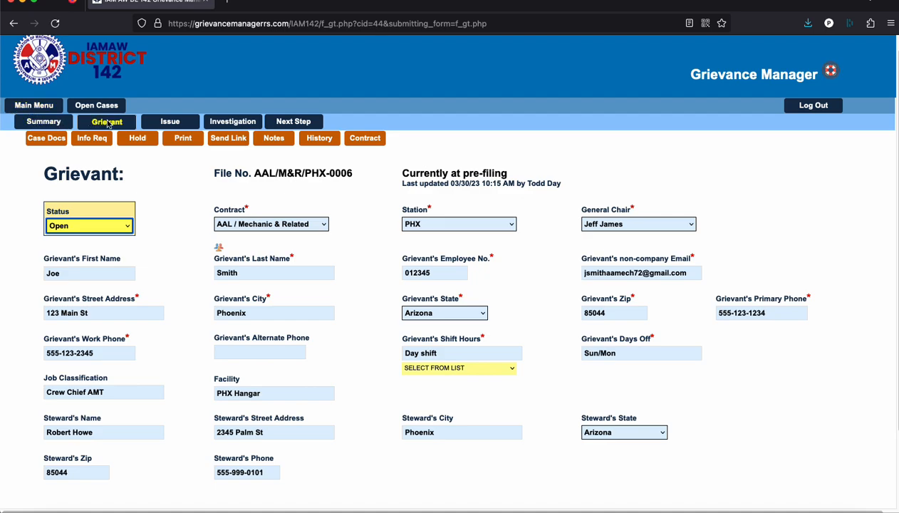
scroll(111, 122, up, 1)
scroll(111, 121, right, 1)
scroll(489, 111, down, 1)
scroll(489, 110, left, 1)
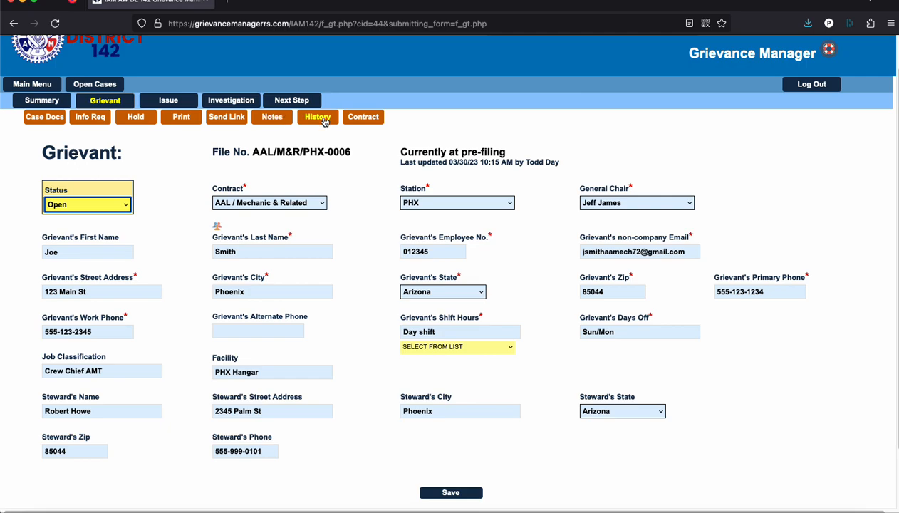
scroll(799, 152, down, 3)
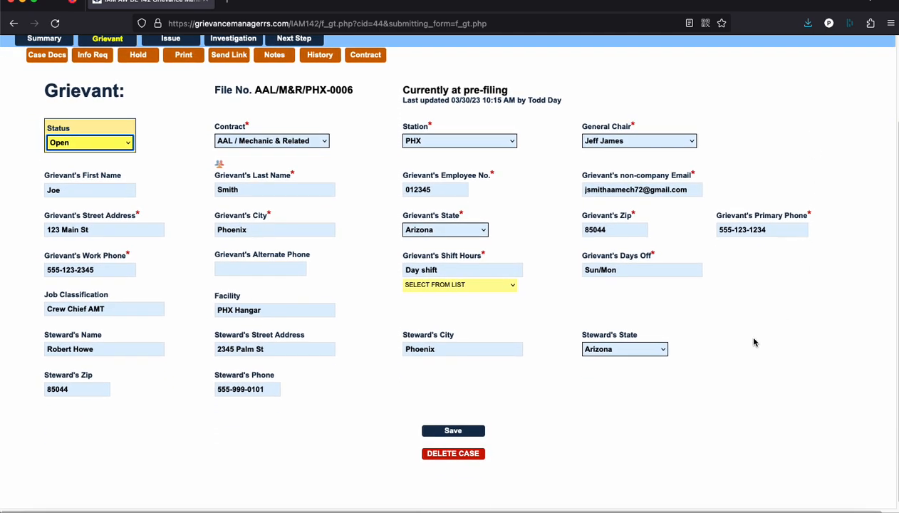
scroll(772, 359, up, 3)
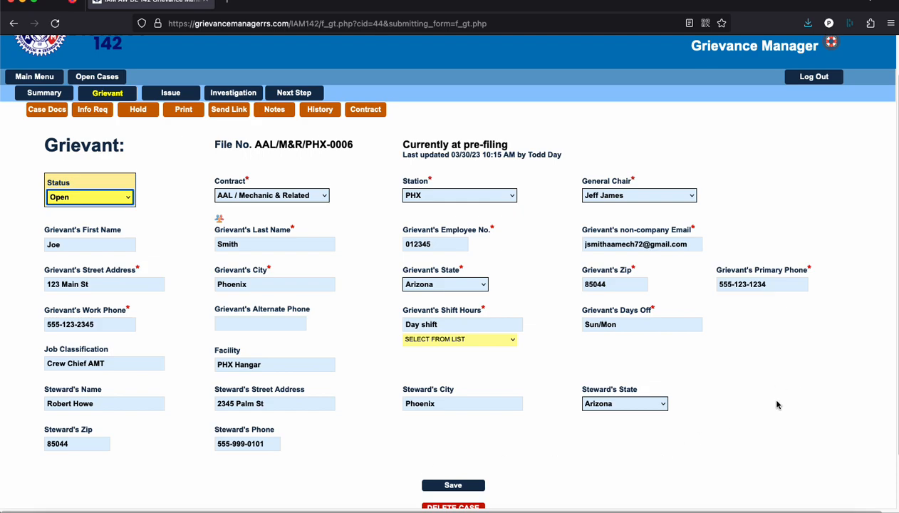
scroll(401, 493, down, 1)
Re-save the Grievant form and check its last-updated time of 10:16 AM
click(451, 460)
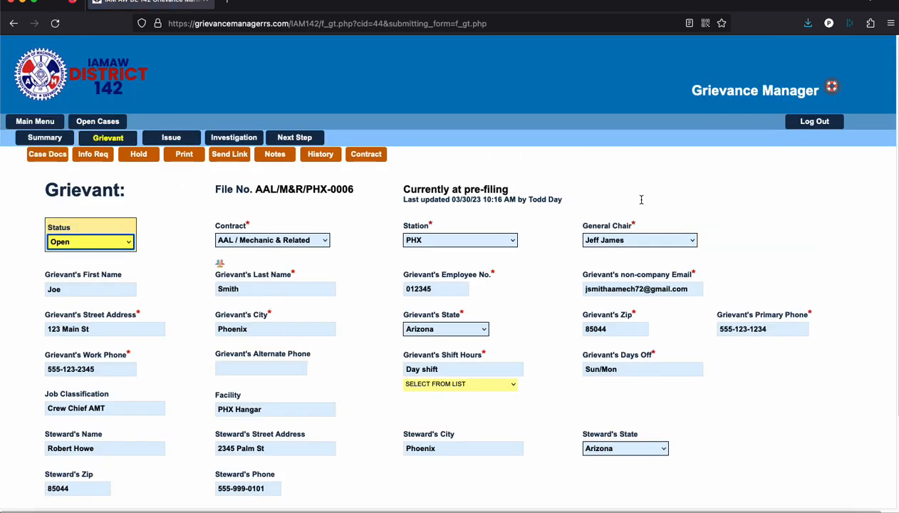
scroll(826, 208, down, 1)
scroll(826, 208, down, 4)
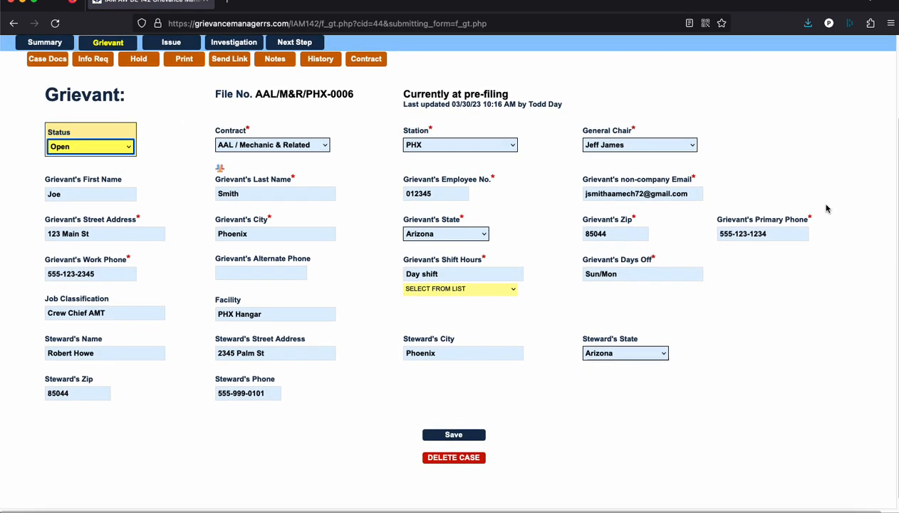
scroll(826, 208, up, 3)
scroll(827, 208, up, 2)
scroll(826, 208, down, 2)
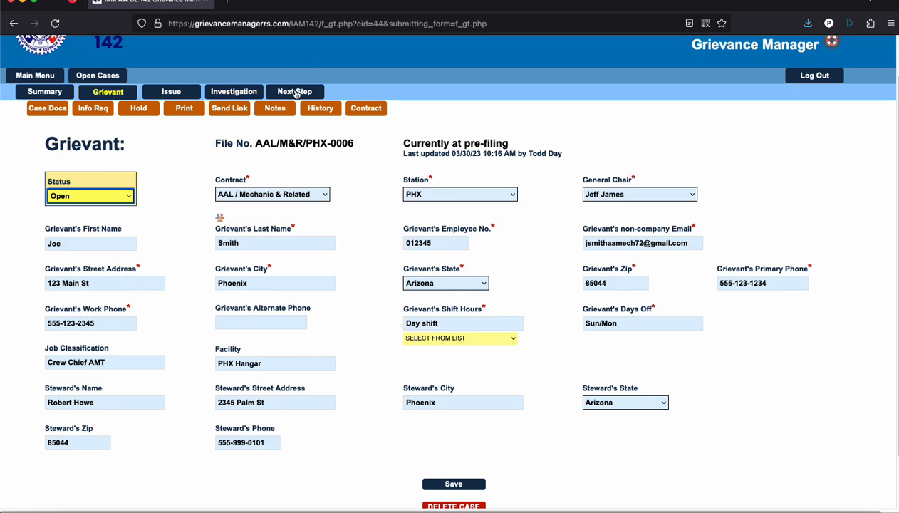
scroll(591, 376, down, 1)
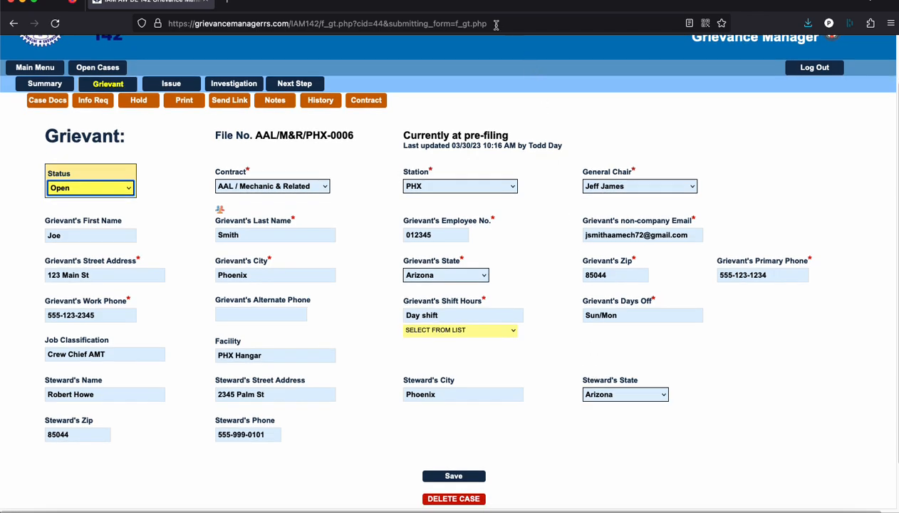